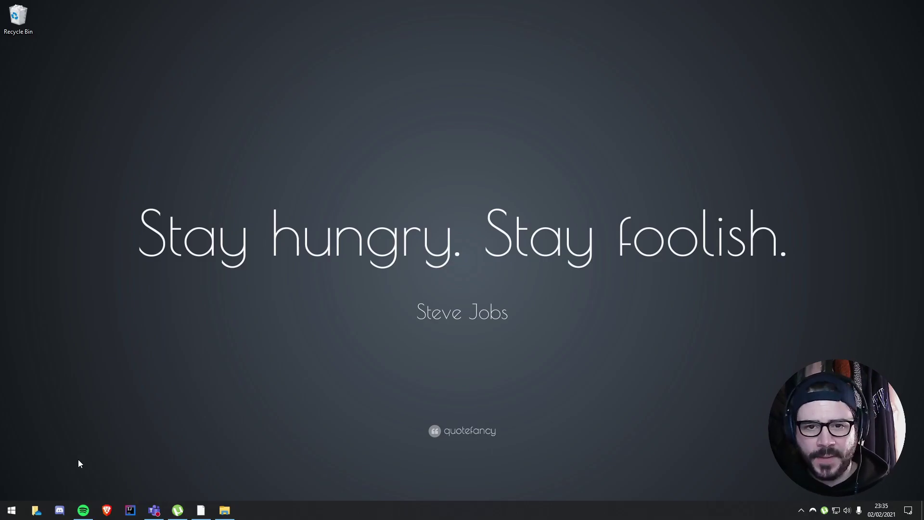
- Run TaskbarX.exe to centre the taskbar icons, declining the Configurator's install prompt
click(225, 510)
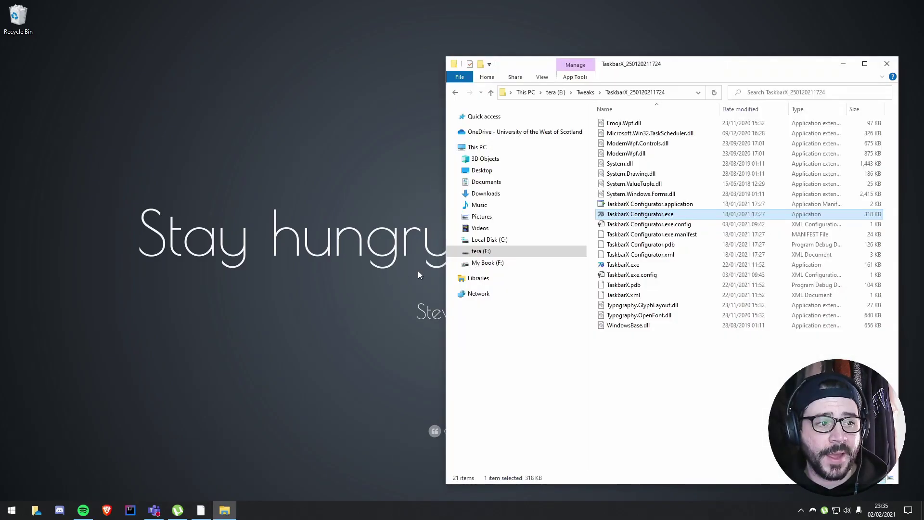
double_click(640, 266)
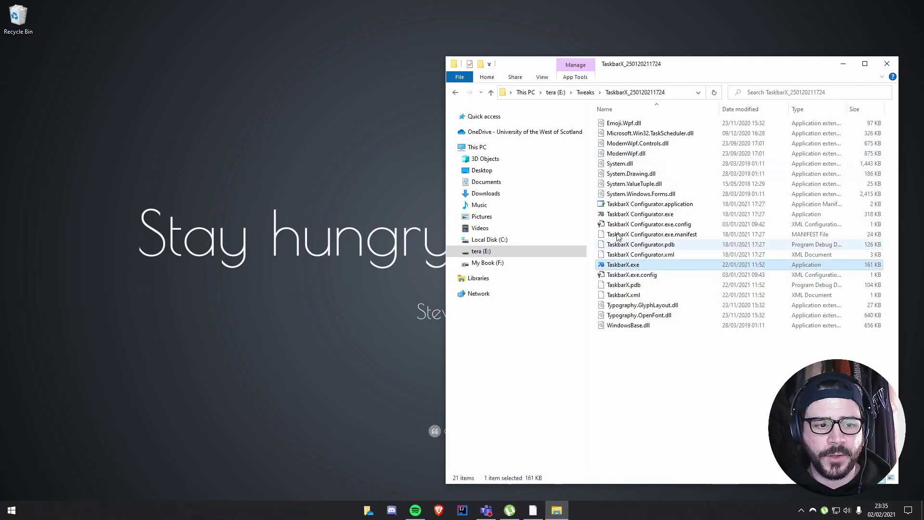
mouse_move(549, 514)
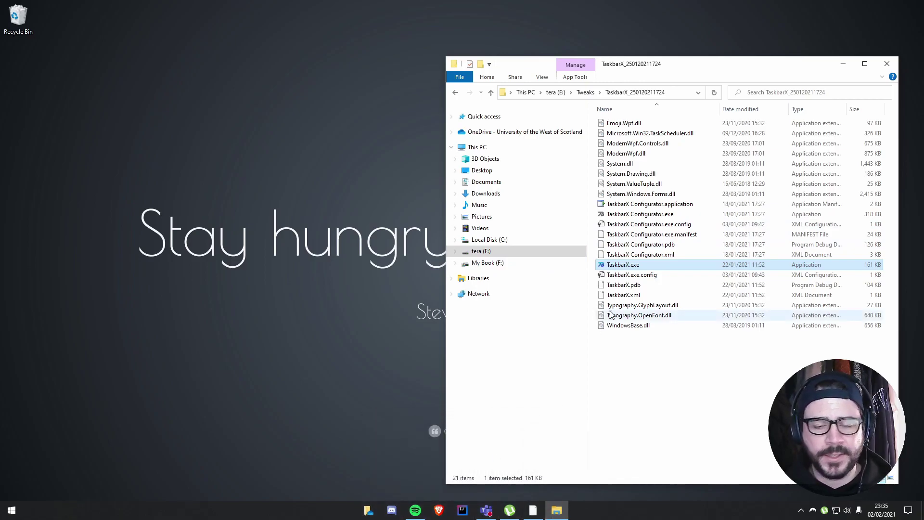
click(638, 208)
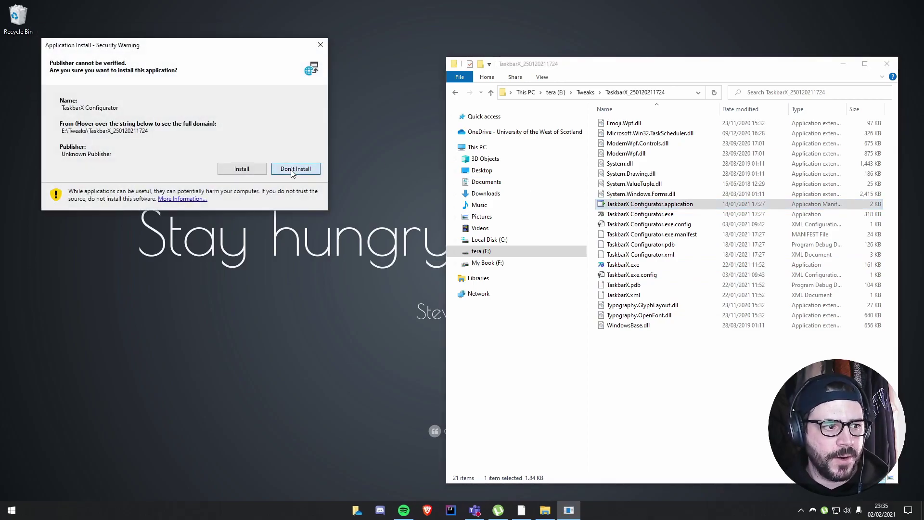
click(294, 166)
click(657, 217)
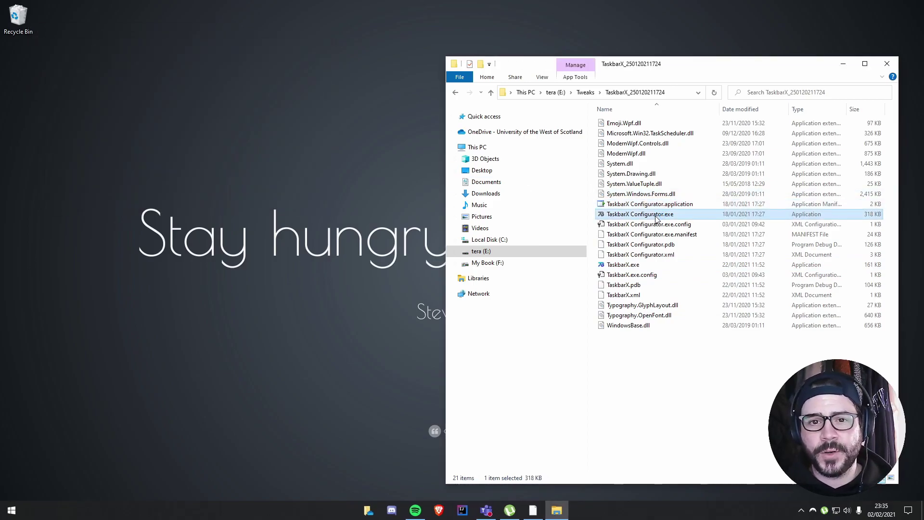
- Open TaskbarX Configurator.exe and apply the Transparent Gradient taskbar style at 50% Alpha
double_click(658, 217)
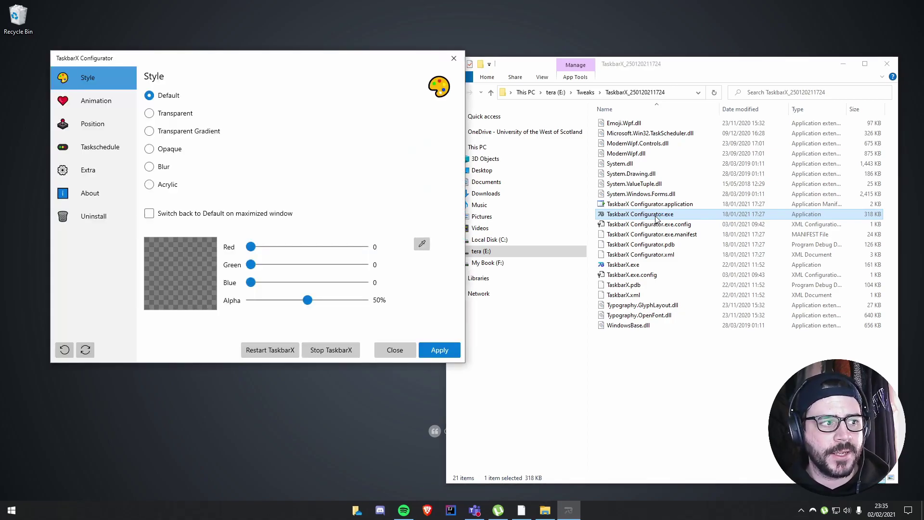
click(160, 132)
click(436, 348)
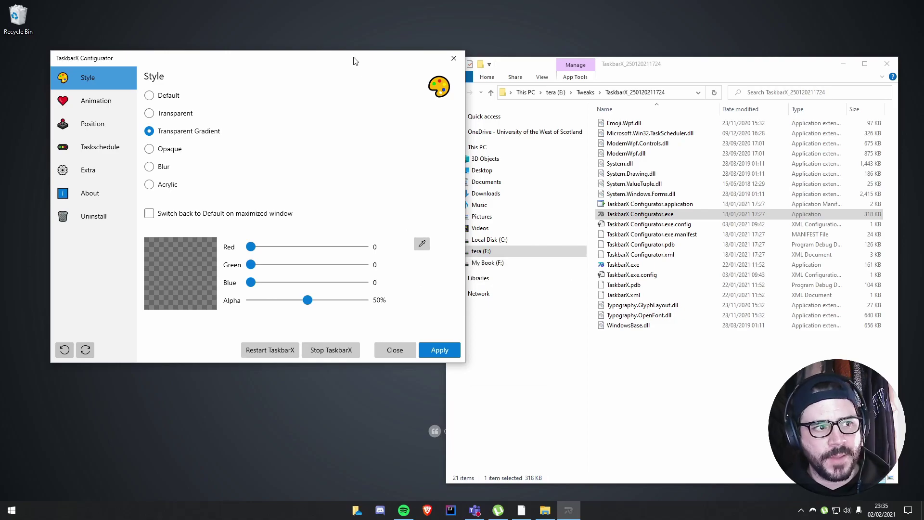
drag(353, 60, 386, 79)
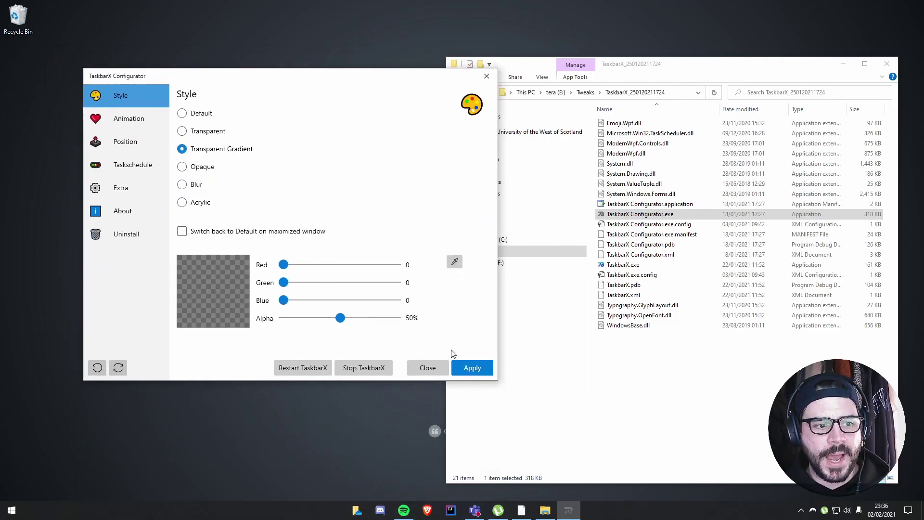
click(473, 367)
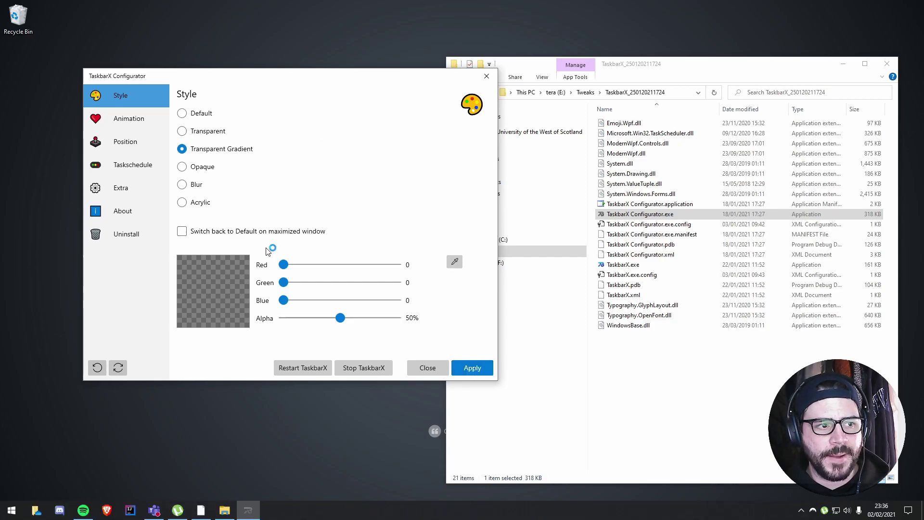
click(472, 369)
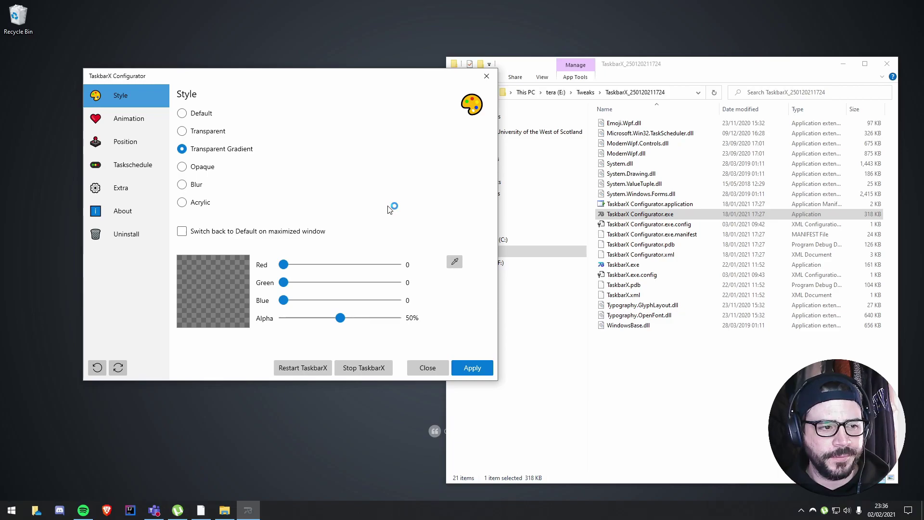
mouse_move(353, 81)
mouse_down()
mouse_move(438, 221)
mouse_move(443, 188)
mouse_move(447, 215)
mouse_move(354, 91)
mouse_up()
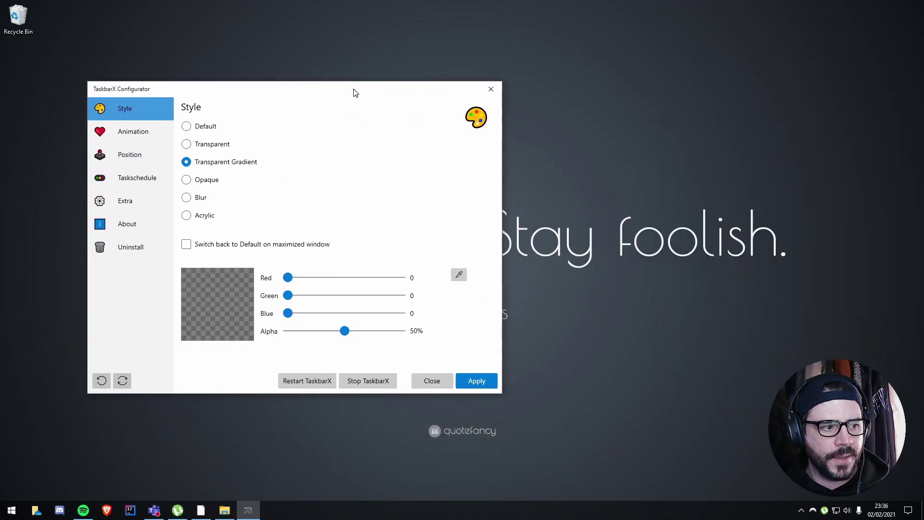
- On the Position page, keep the taskbar centred and apply the settings
click(142, 140)
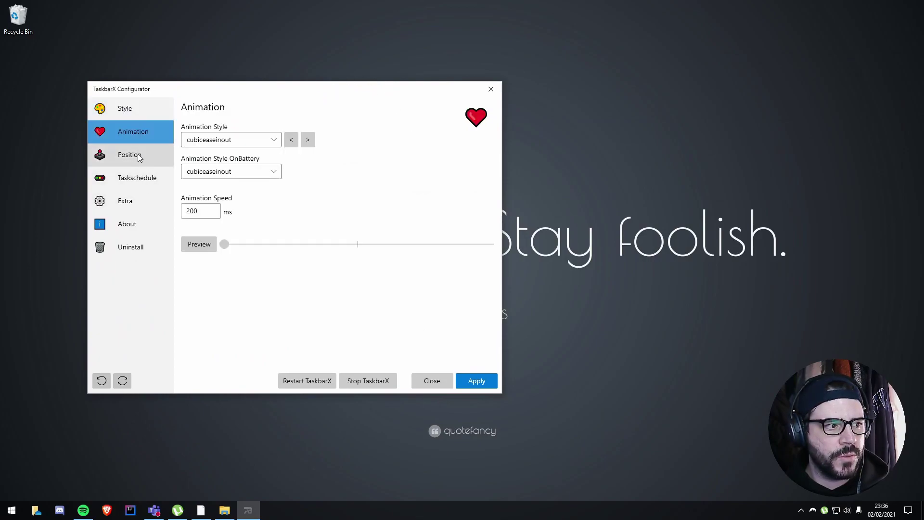
click(140, 156)
click(187, 266)
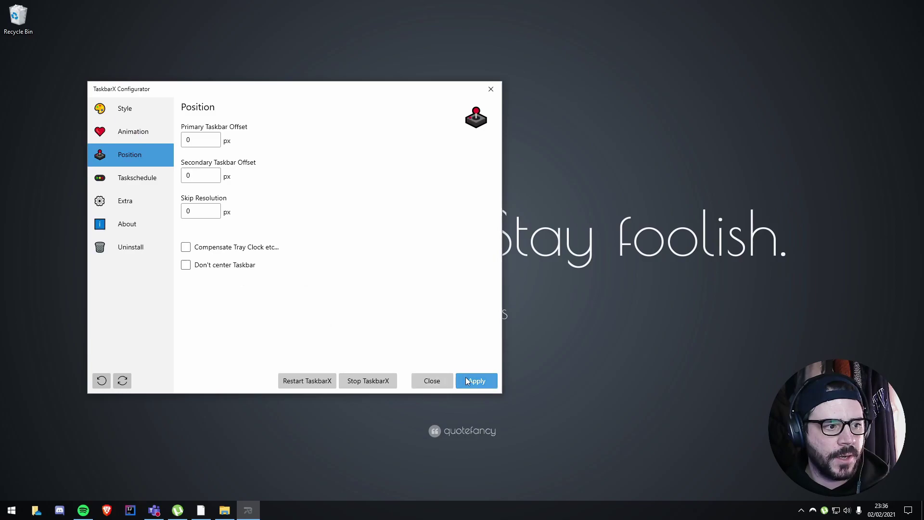
click(476, 381)
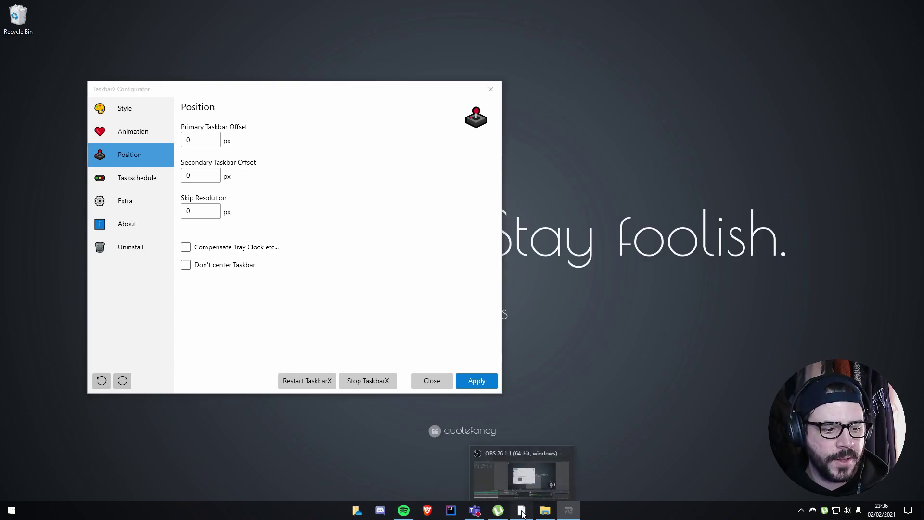
- Look through the Taskschedule and Extra pages, then return to Style
click(522, 511)
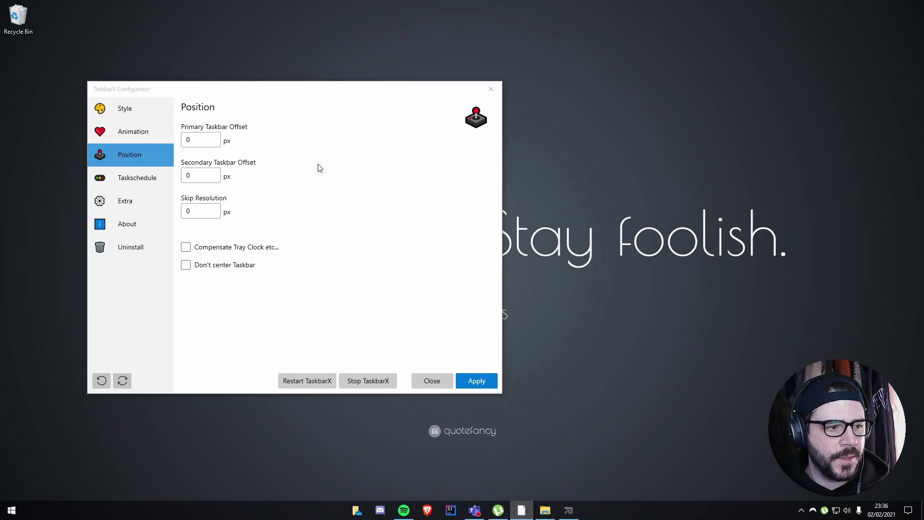
click(140, 181)
click(133, 212)
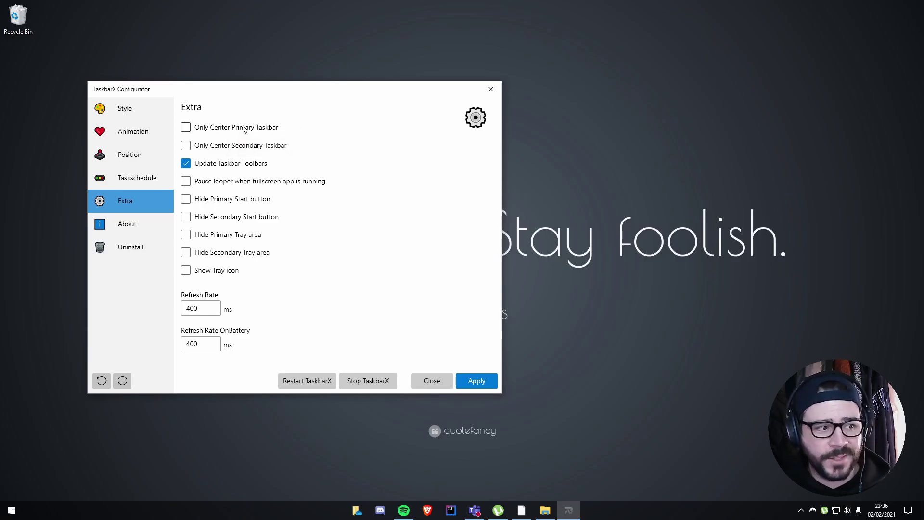
click(109, 109)
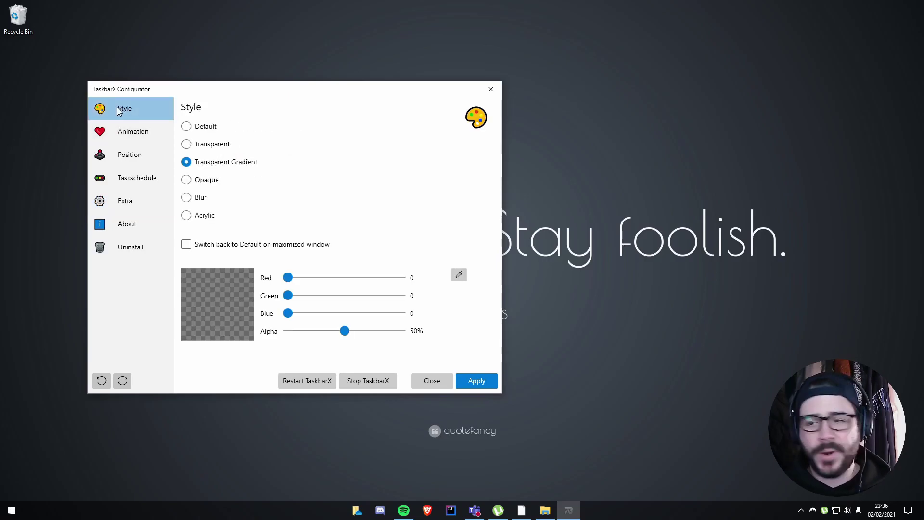
- Close TaskbarX Configurator, then open and close the Documents folder
click(491, 91)
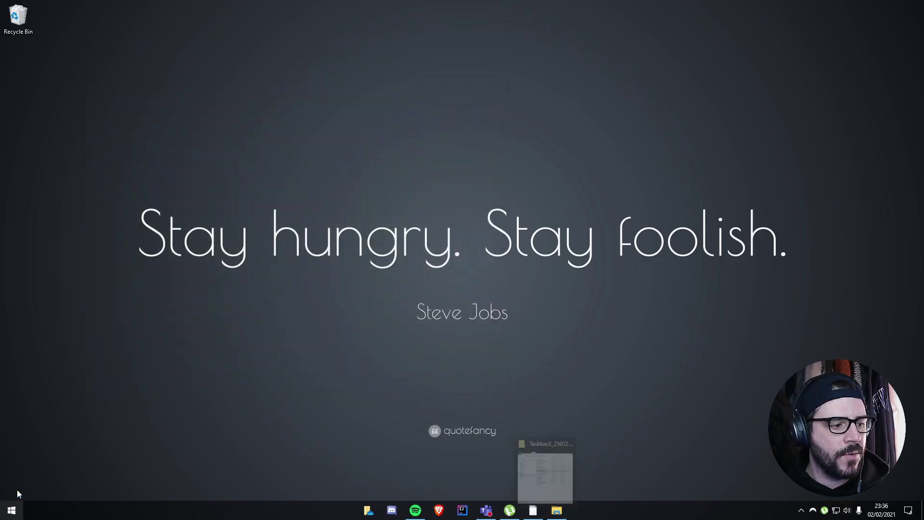
click(12, 510)
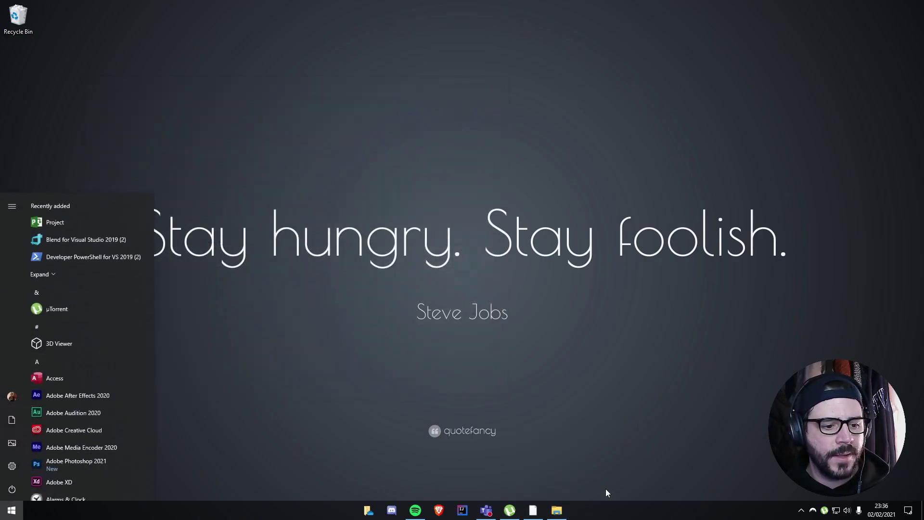
click(12, 419)
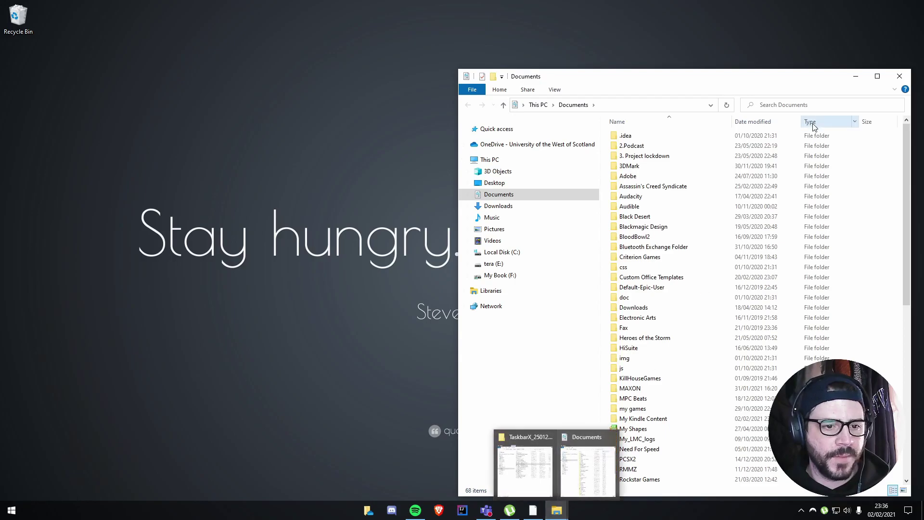
click(899, 76)
- Launch Project from the Start menu, then close it
click(11, 509)
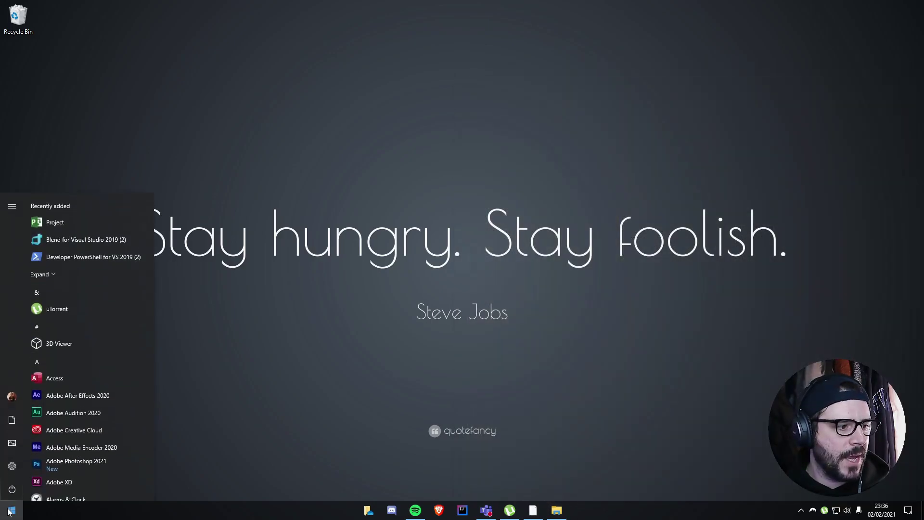
click(55, 222)
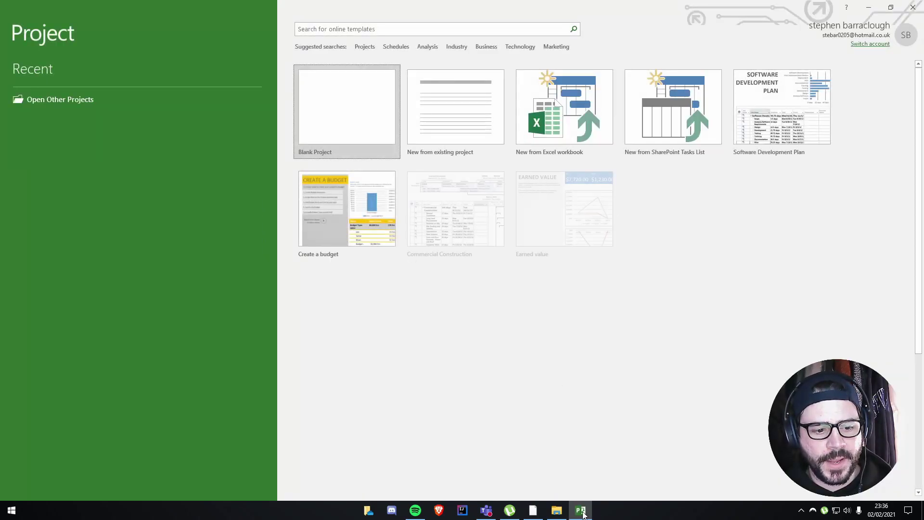
mouse_move(528, 514)
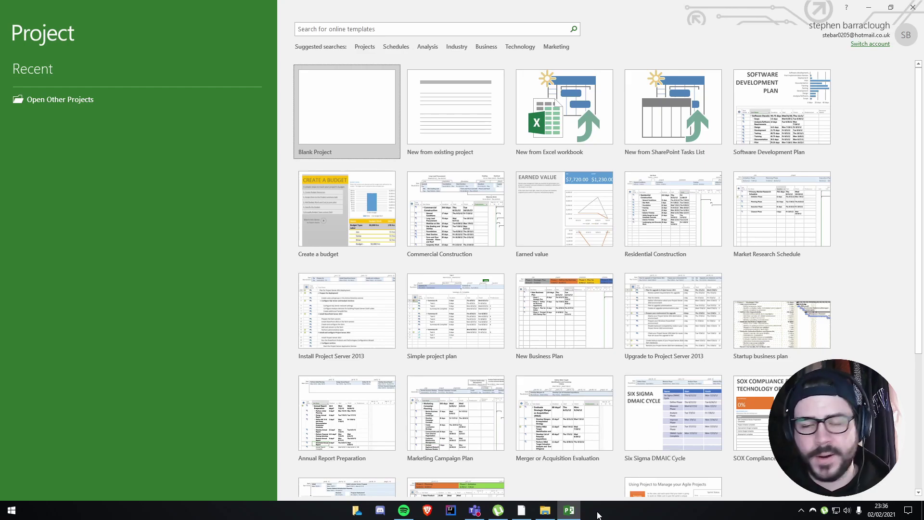
click(914, 5)
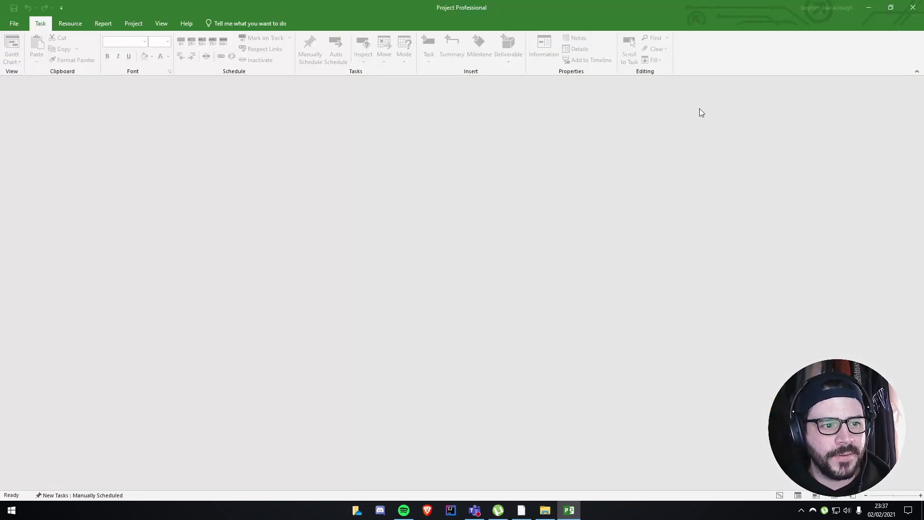
- Run Clock64.exe from E:\Tweaks\T-Clock so the taskbar clock reads 'Feb 2 11:37 PM'
key(alt+Tab)
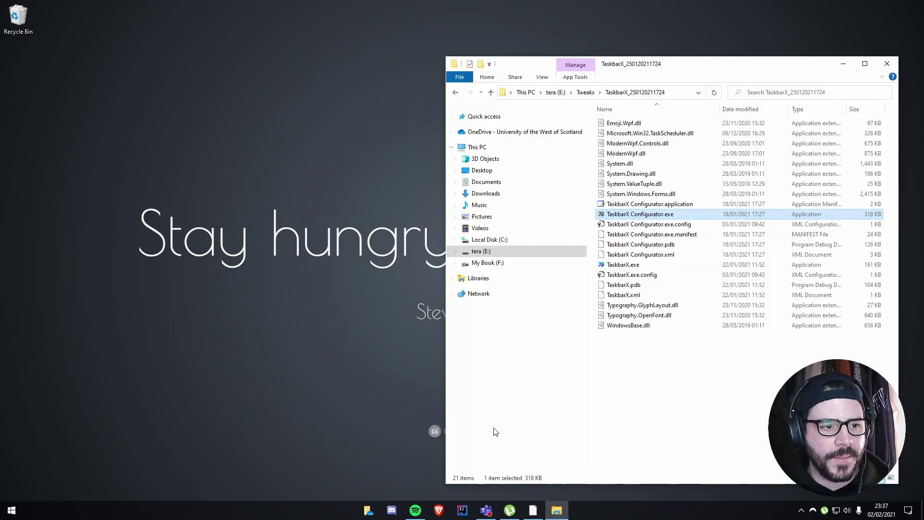
click(491, 92)
double_click(634, 136)
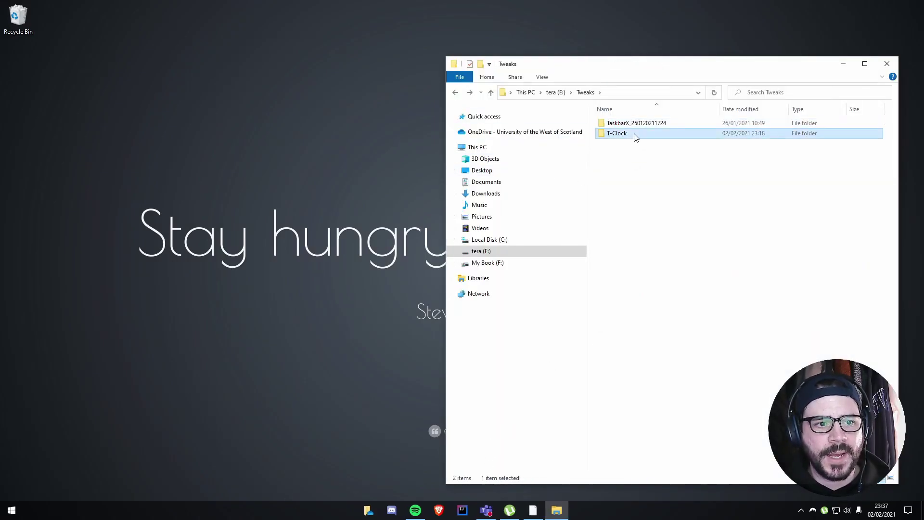
double_click(636, 164)
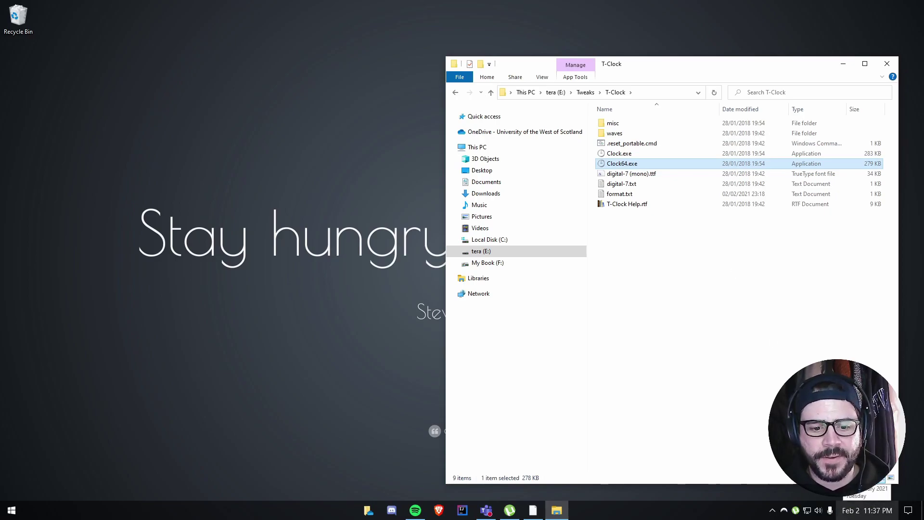
right_click(863, 515)
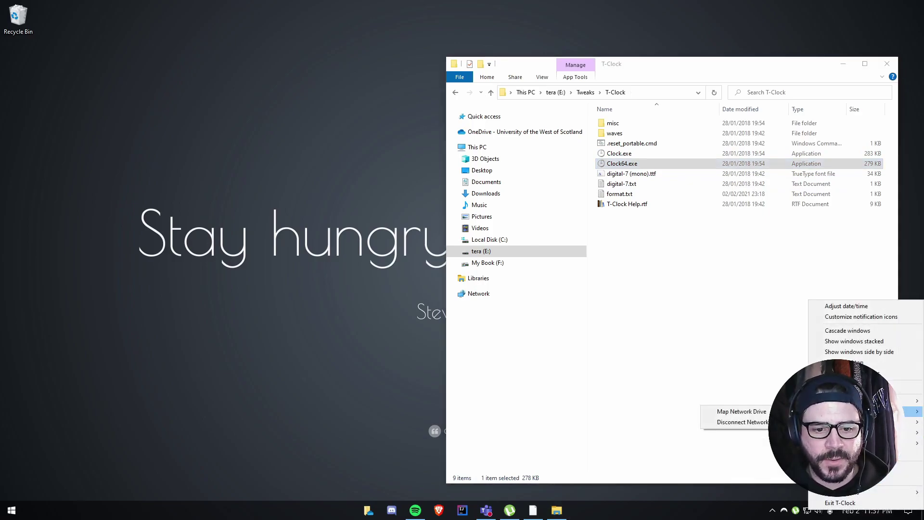
mouse_move(910, 401)
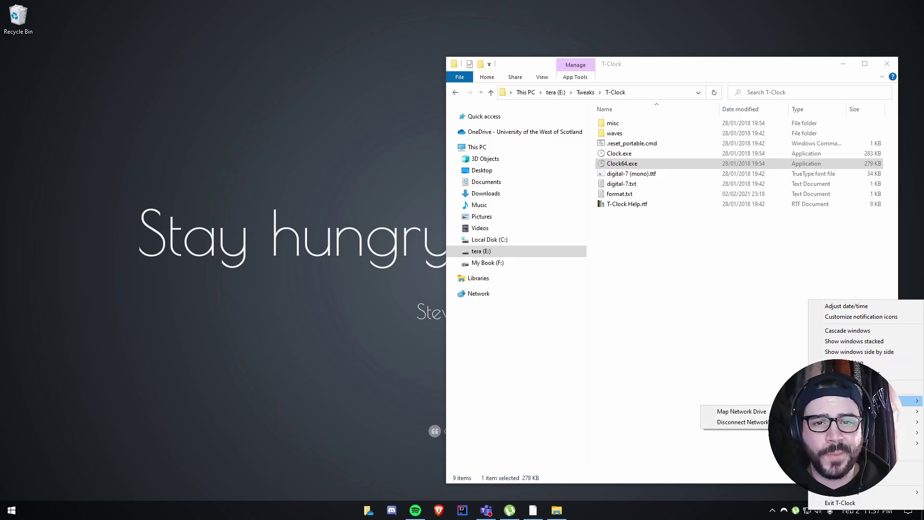
- Close the clock menu and T-Clock folder, then launch Wallpaper Engine via a 'wal' search
click(768, 270)
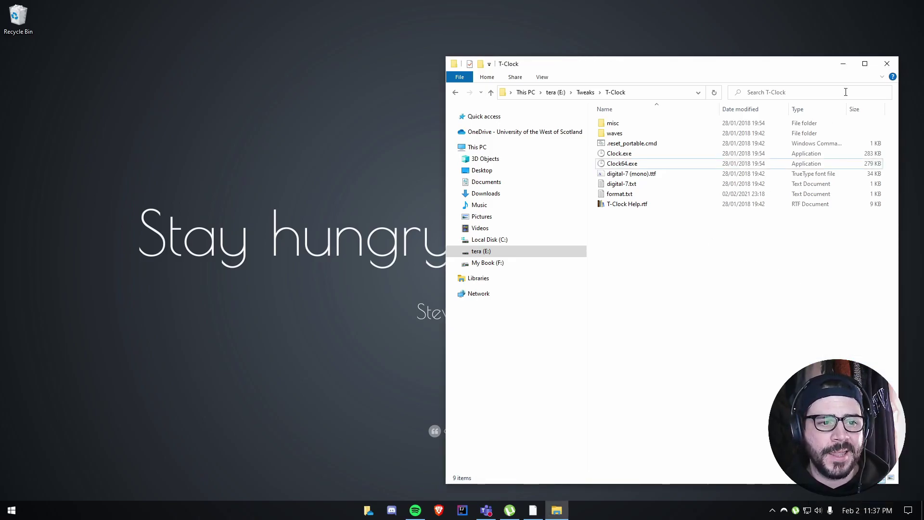
click(888, 64)
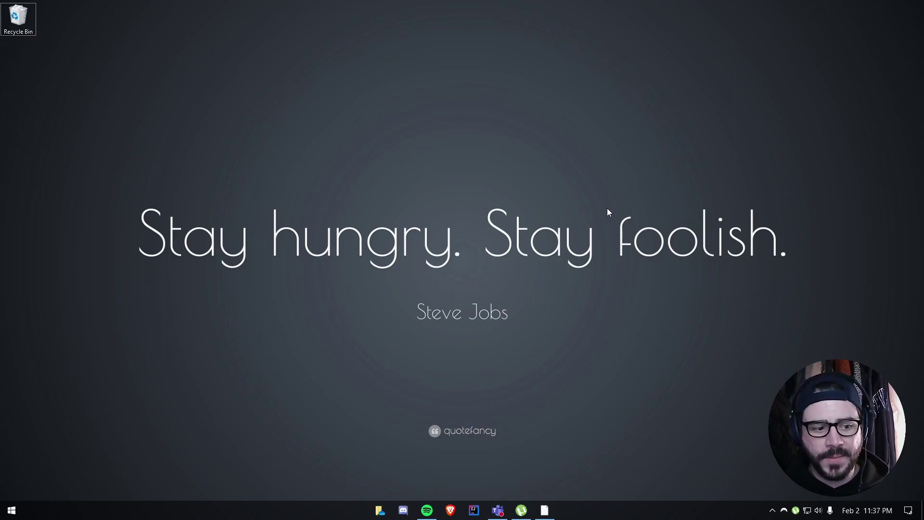
key(super)
text(wal)
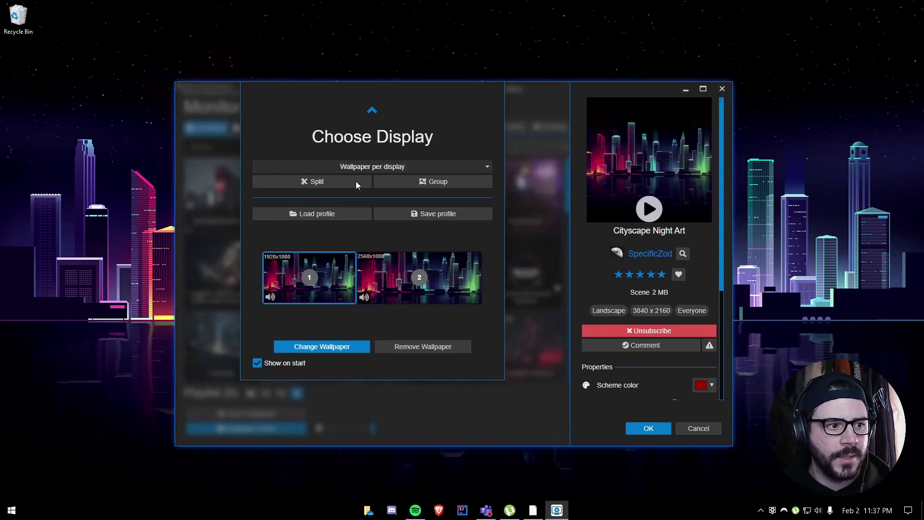
- Apply the Customizable Module Visualizer wallpaper from the library
click(324, 348)
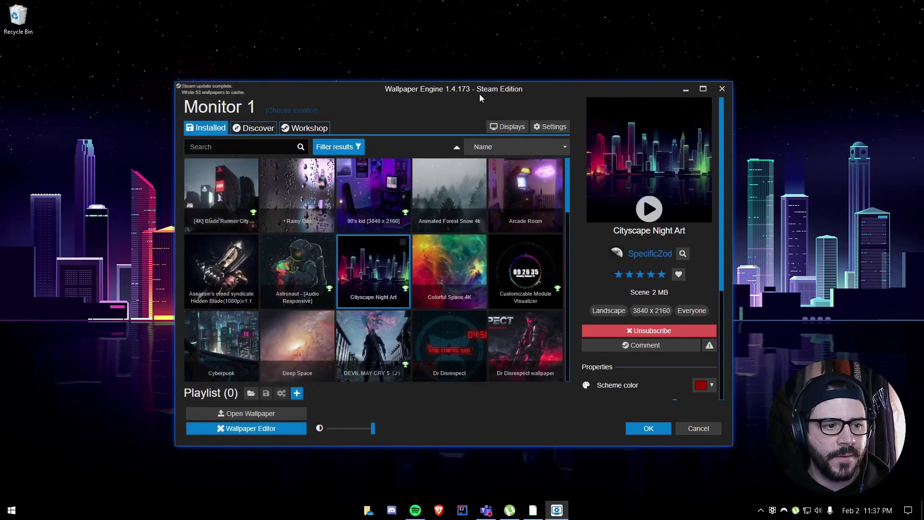
drag(553, 94, 713, 119)
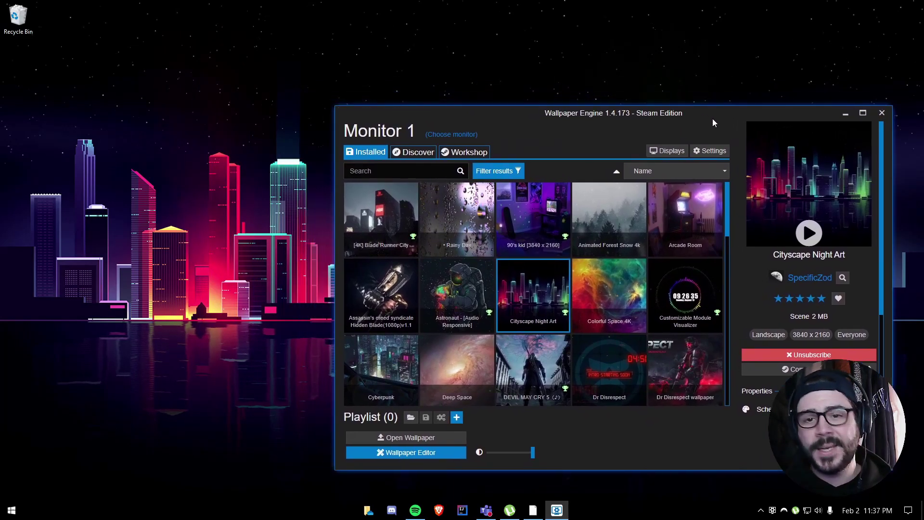
click(685, 295)
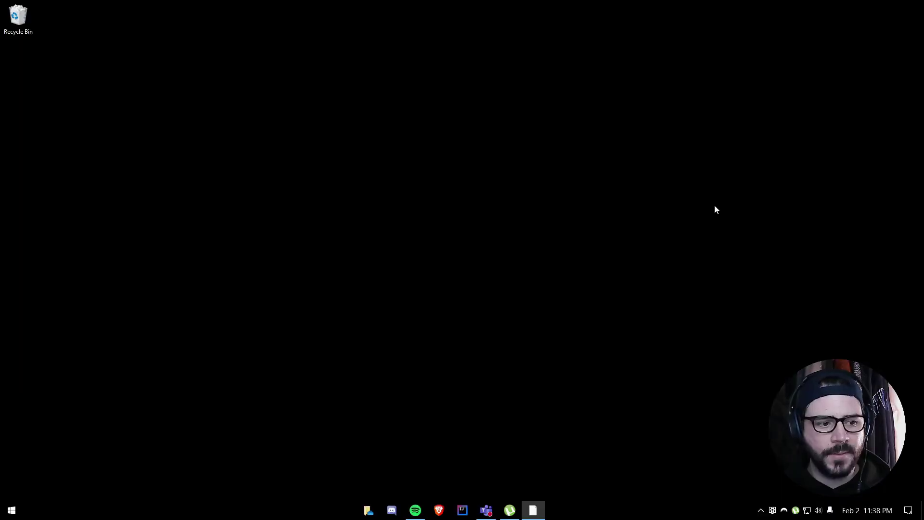
- Reopen the library from the tray icon and apply the 90's kid [3840 x 2160] wallpaper
right_click(772, 511)
click(789, 404)
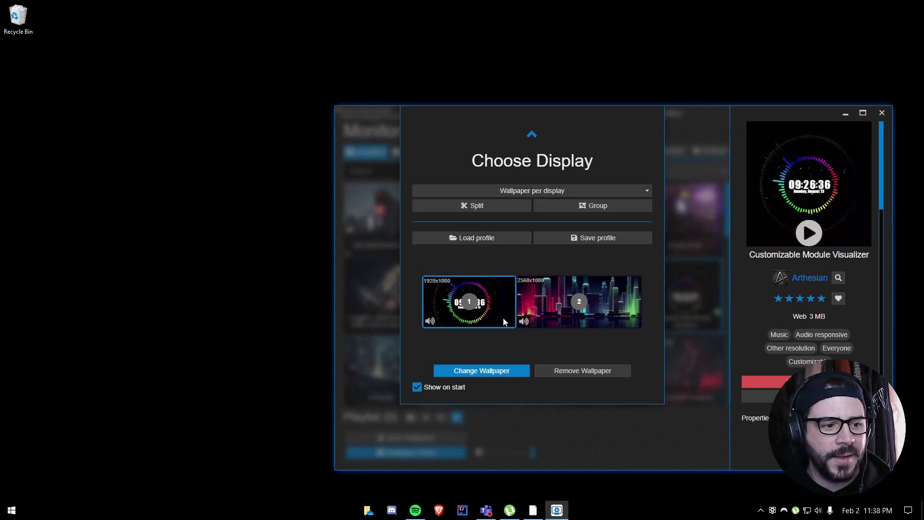
click(507, 375)
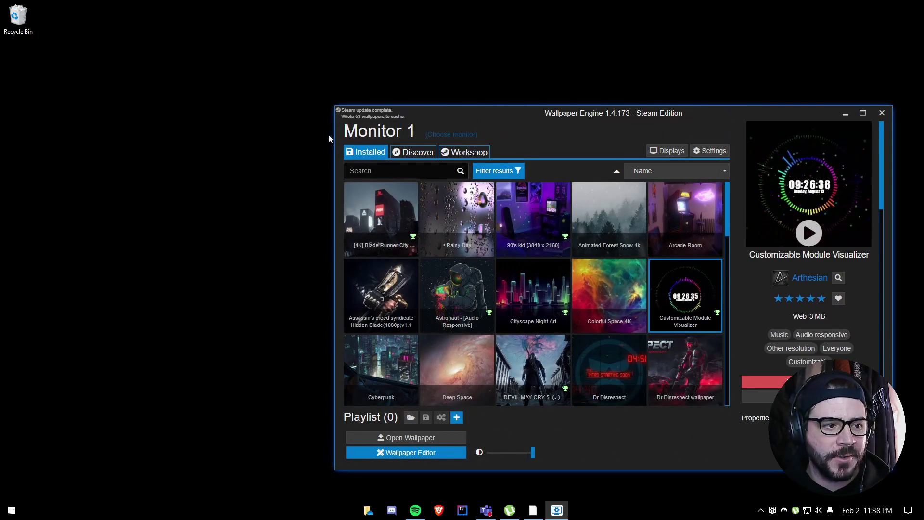
click(544, 210)
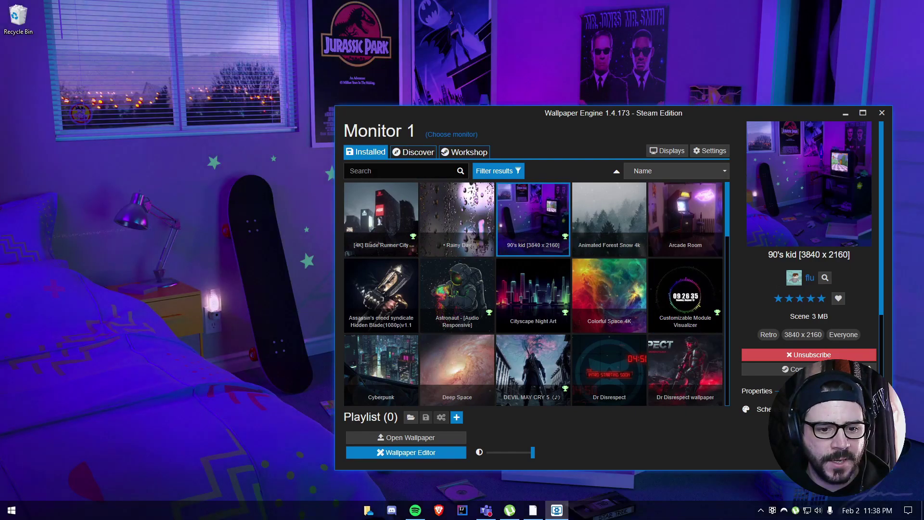
- Reopen the library from the tray, apply the Colorful Space 4K nebula wallpaper, then close it
key(alt+F4)
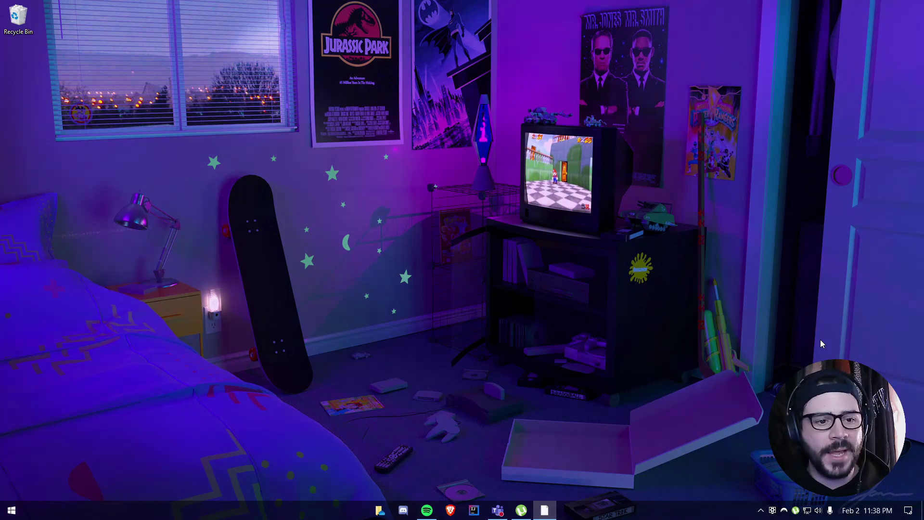
right_click(772, 510)
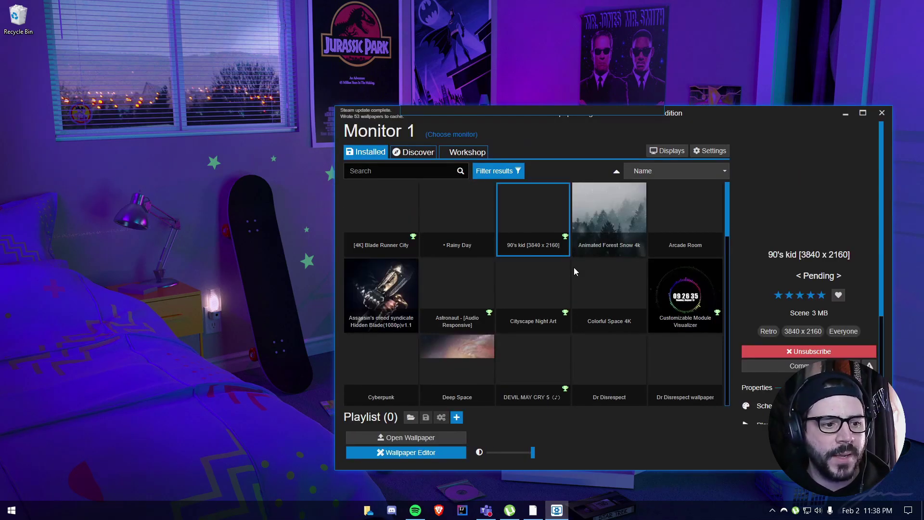
click(518, 370)
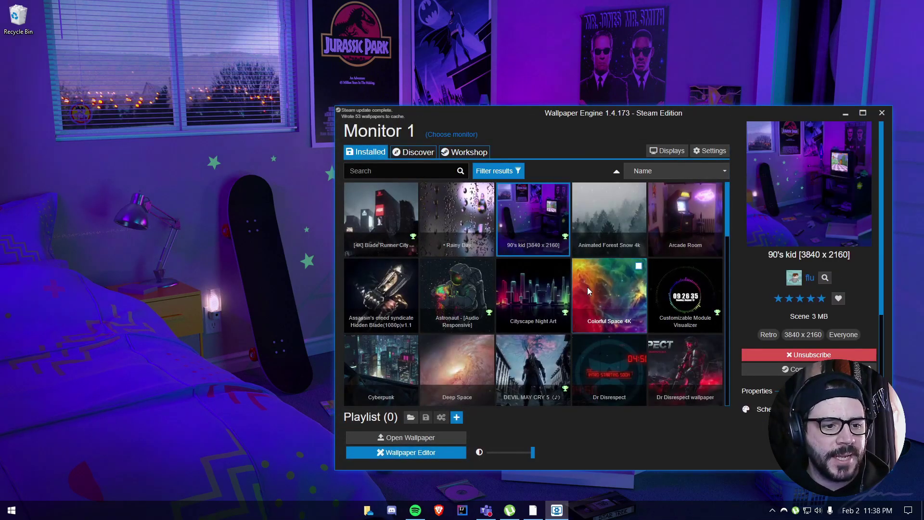
click(610, 291)
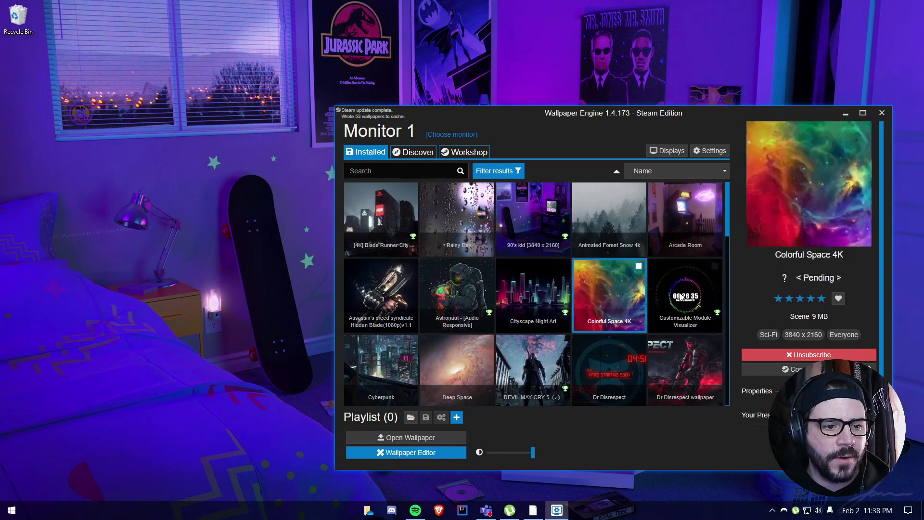
key(Escape)
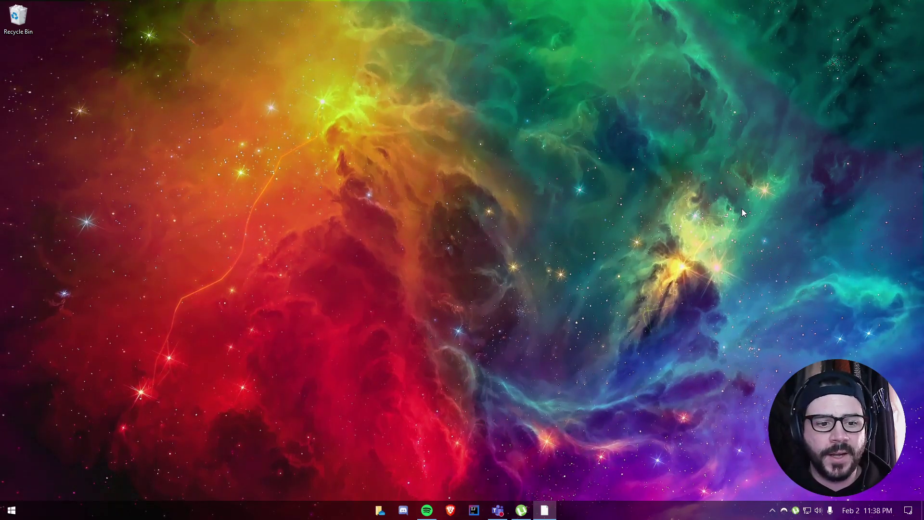
- Reopen the Wallpaper Engine library from the hidden tray icons via Change Wallpaper
click(772, 510)
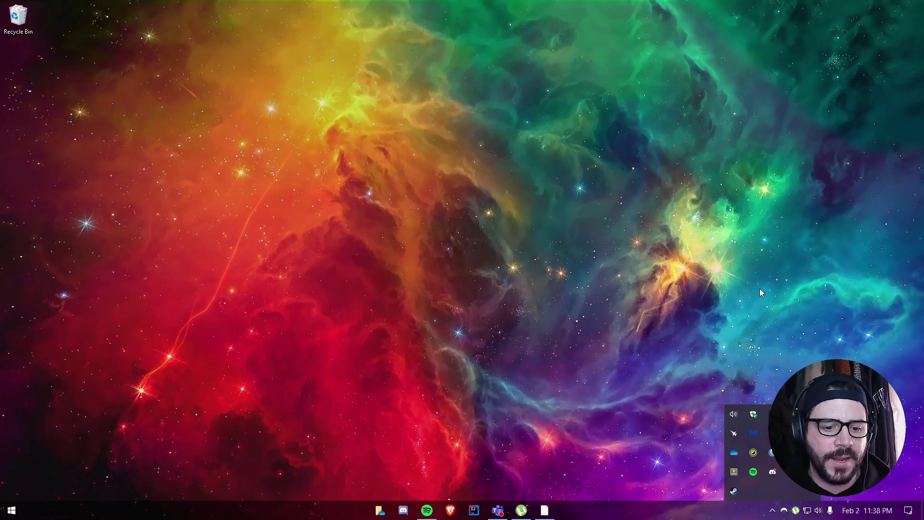
right_click(773, 452)
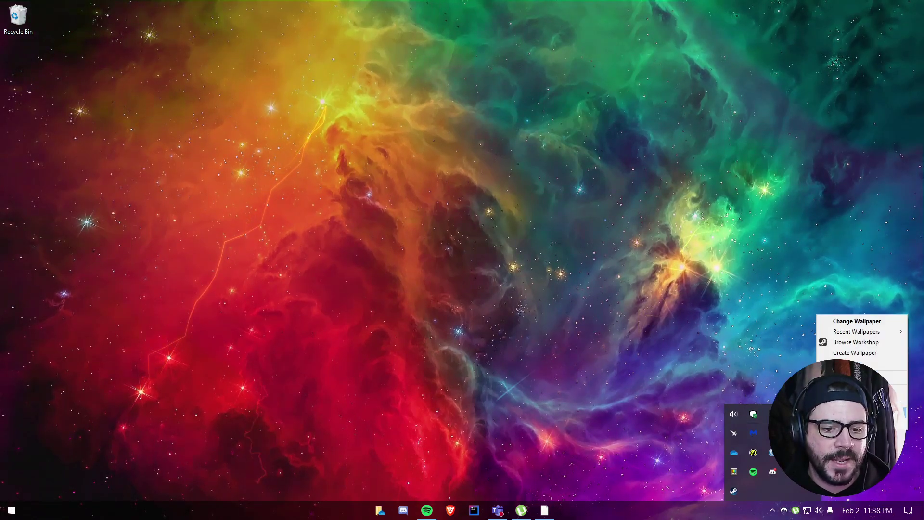
click(858, 321)
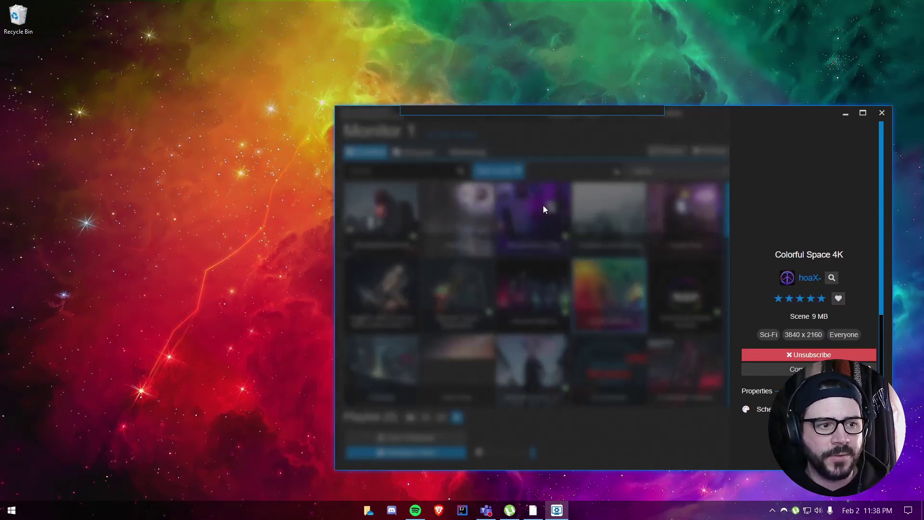
- Look at the Discover page, then scroll through the Workshop's Top Rated wallpapers
click(494, 374)
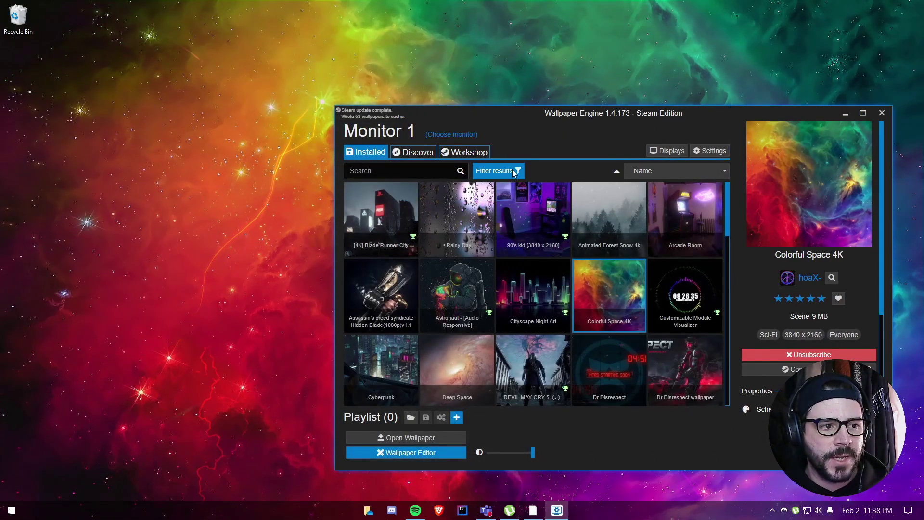
click(413, 152)
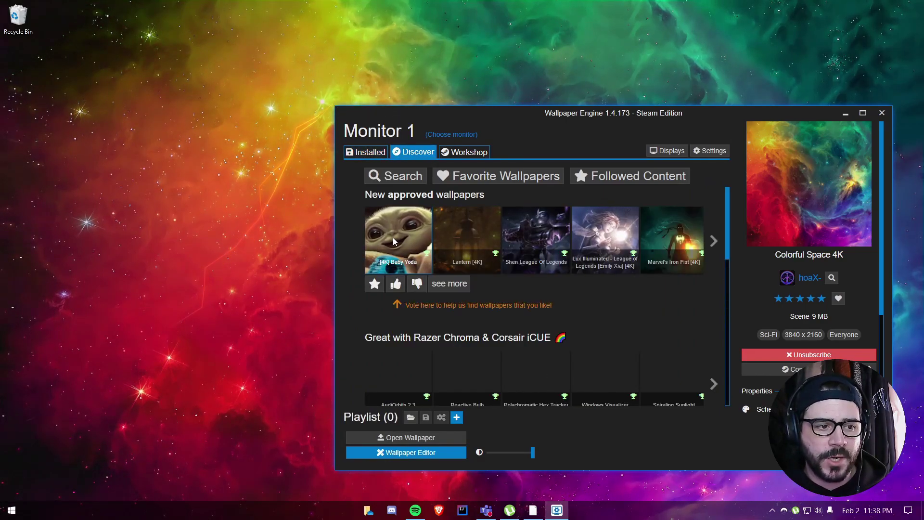
click(453, 152)
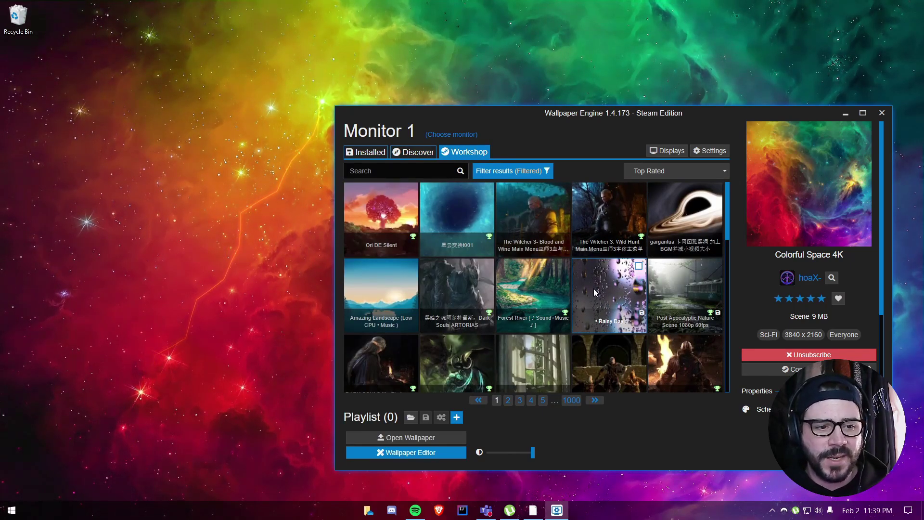
scroll(594, 289, down, 3)
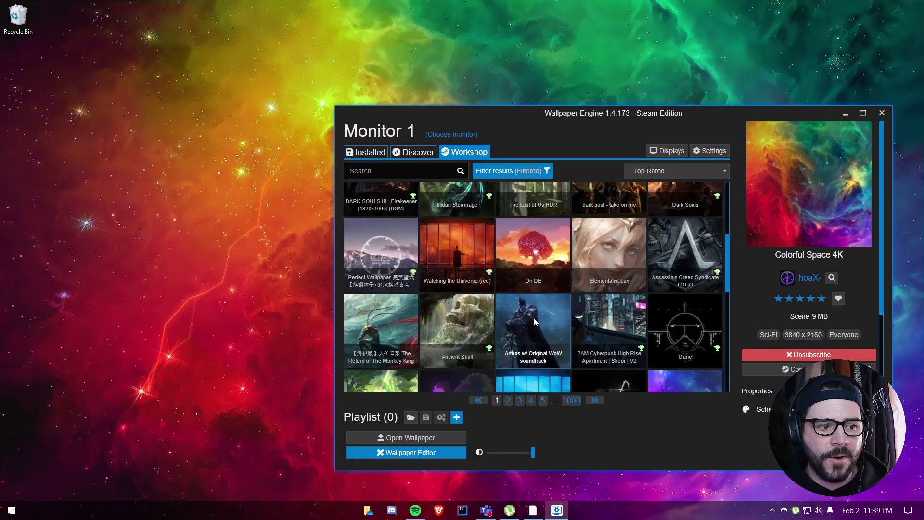
scroll(532, 318, down, 8)
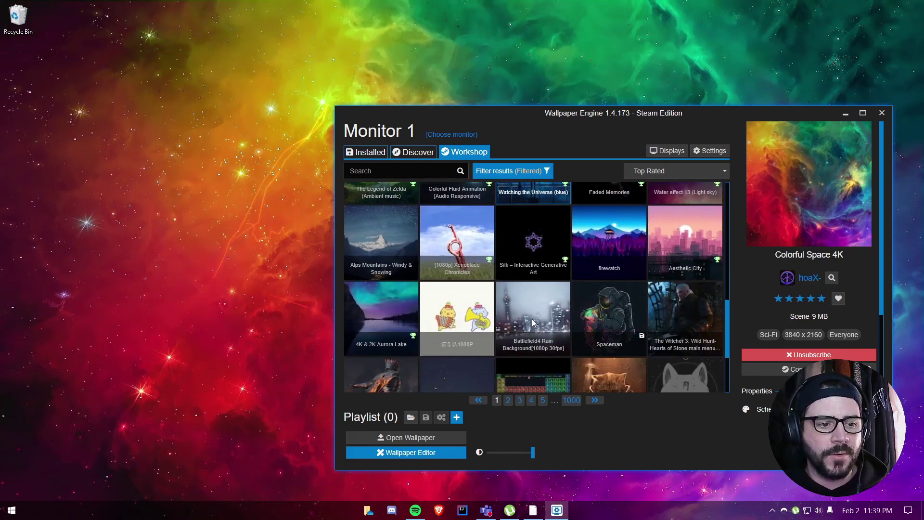
scroll(533, 319, down, 1)
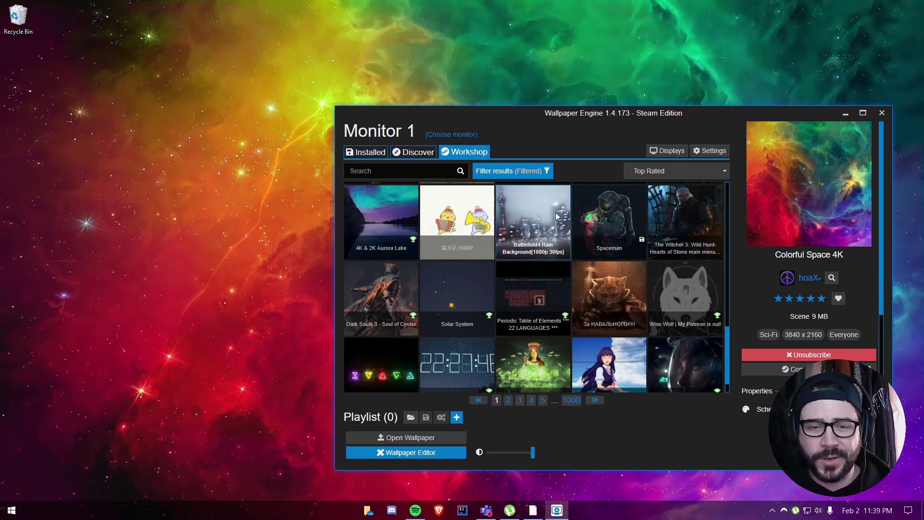
- Close the Wallpaper Engine window, leaving Colorful Space 4K on the desktop
click(882, 113)
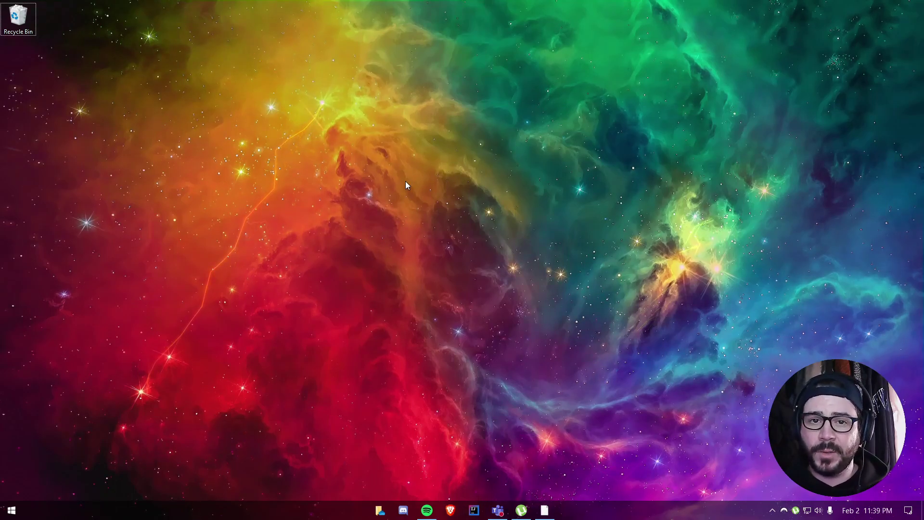